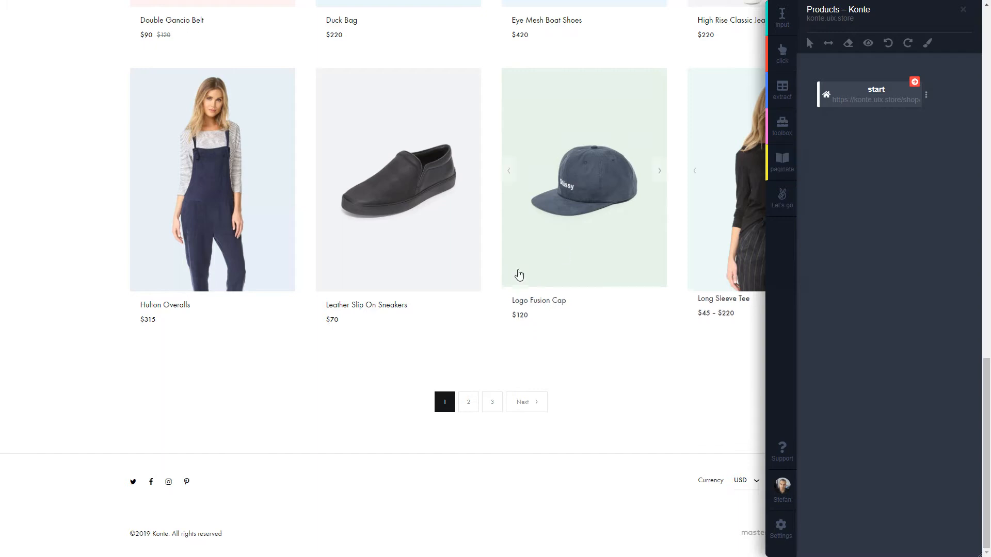
# Add two extract actions, one for the product titles and one for the product prices on the shop page.
pyautogui.click(782, 89)
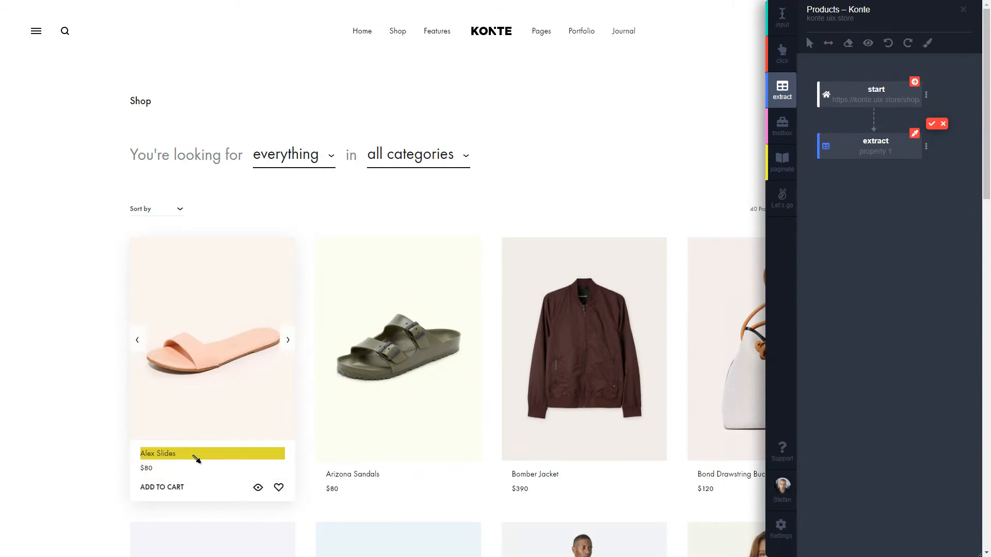
pyautogui.click(190, 455)
pyautogui.click(782, 89)
pyautogui.click(192, 473)
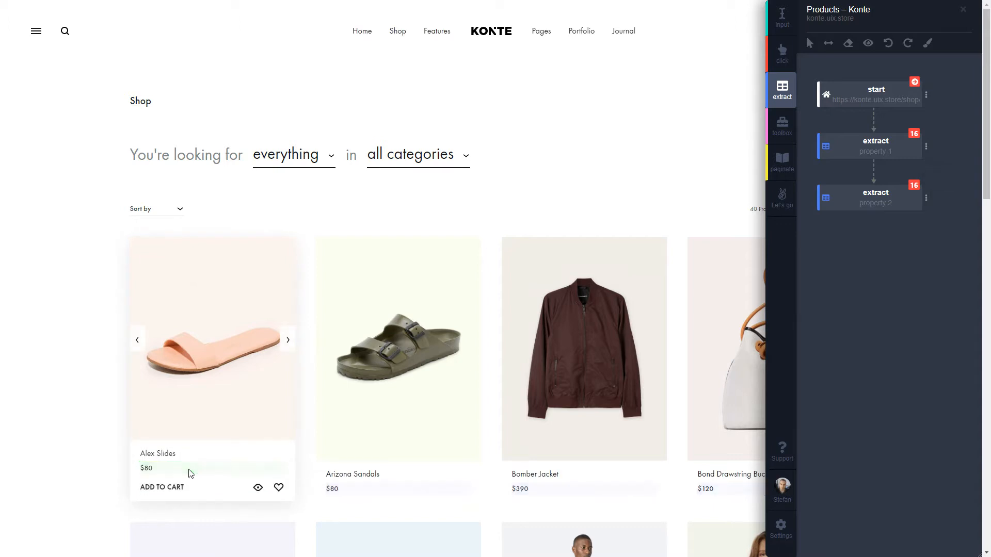
# Add a paginate action that uses the Next button below the product list.
pyautogui.scroll(-20, 328, 408)
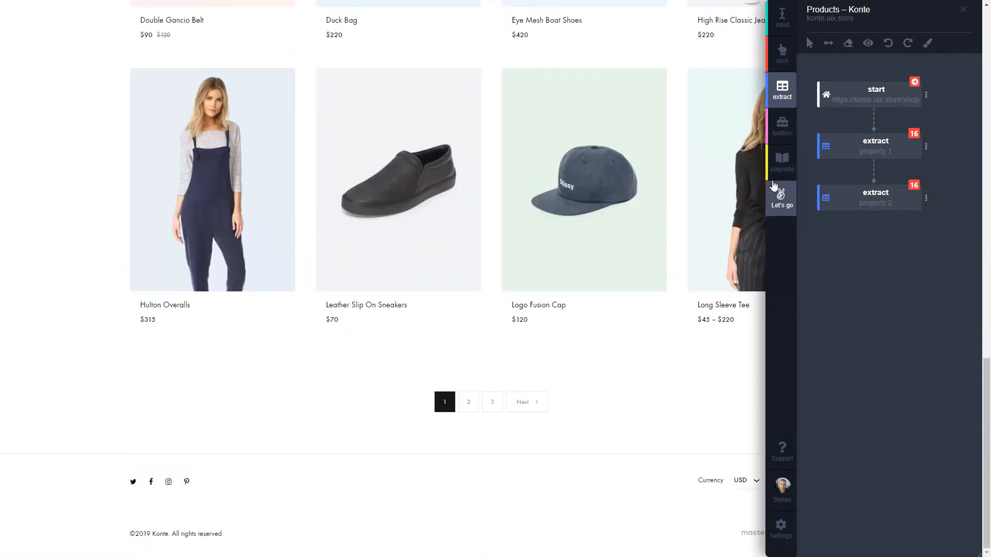
pyautogui.click(780, 176)
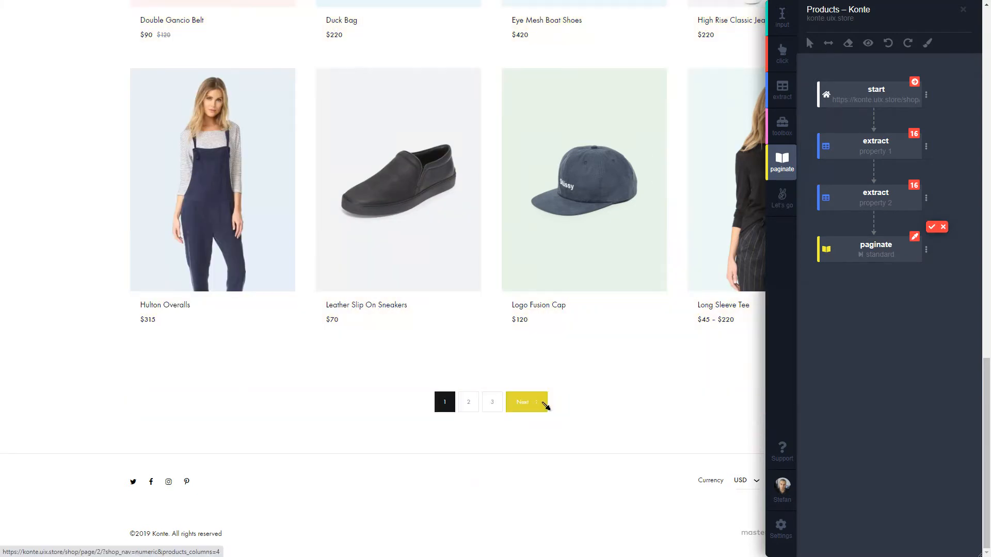
pyautogui.click(538, 409)
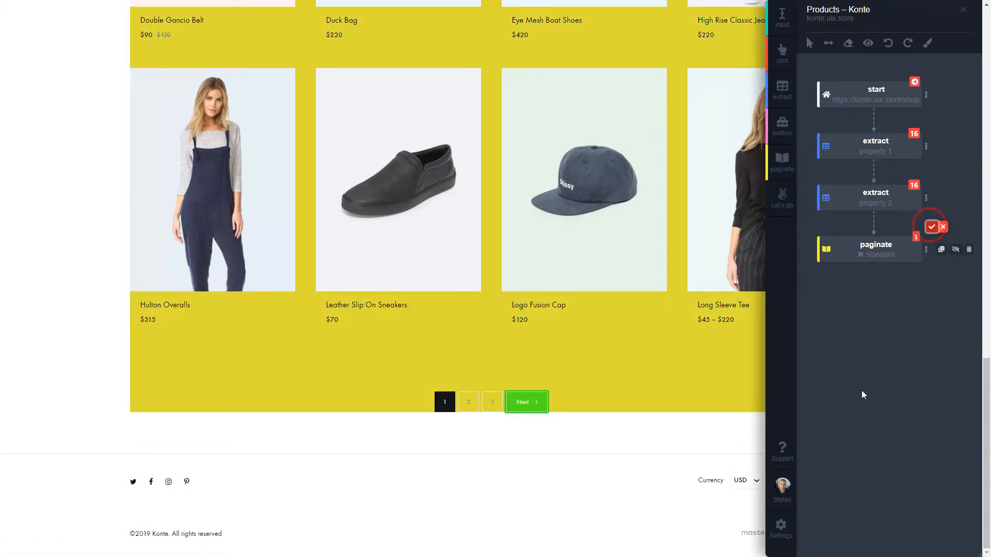
# Connect the paginate action back to the property 1 extract action to form a loop.
pyautogui.moveTo(812, 252)
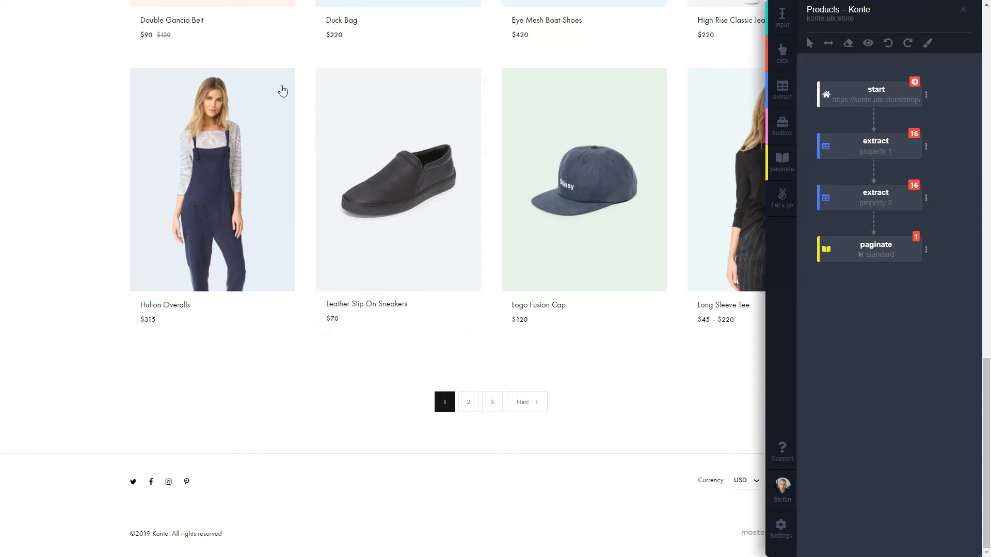
pyautogui.scroll(1, 524, 463)
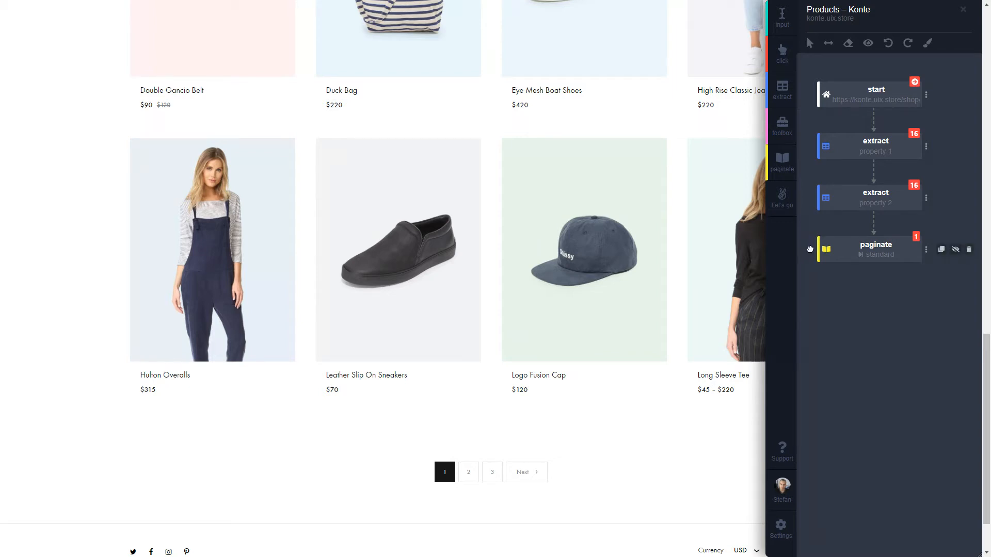
pyautogui.moveTo(812, 249); pyautogui.dragTo(836, 149)
pyautogui.scroll(7, 633, 268)
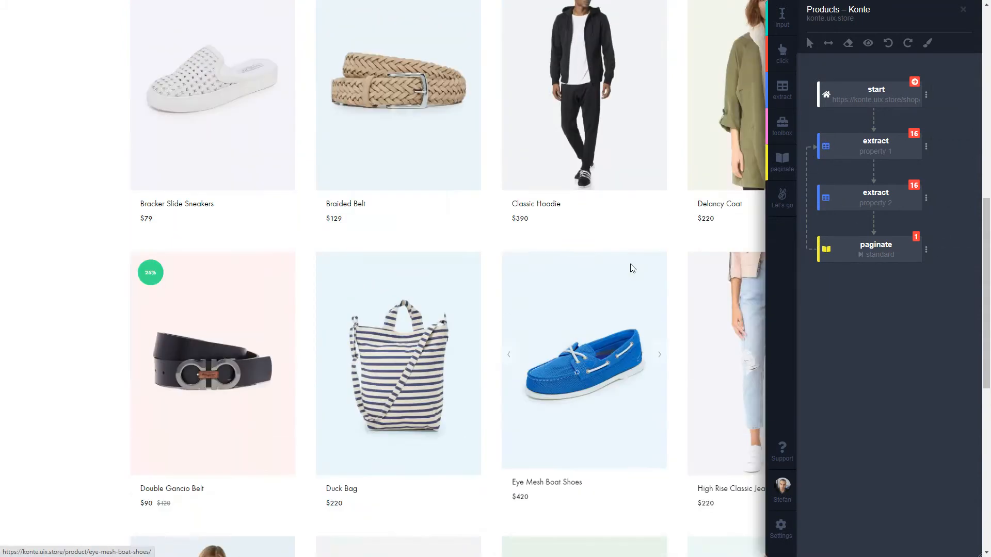
pyautogui.scroll(10, 632, 268)
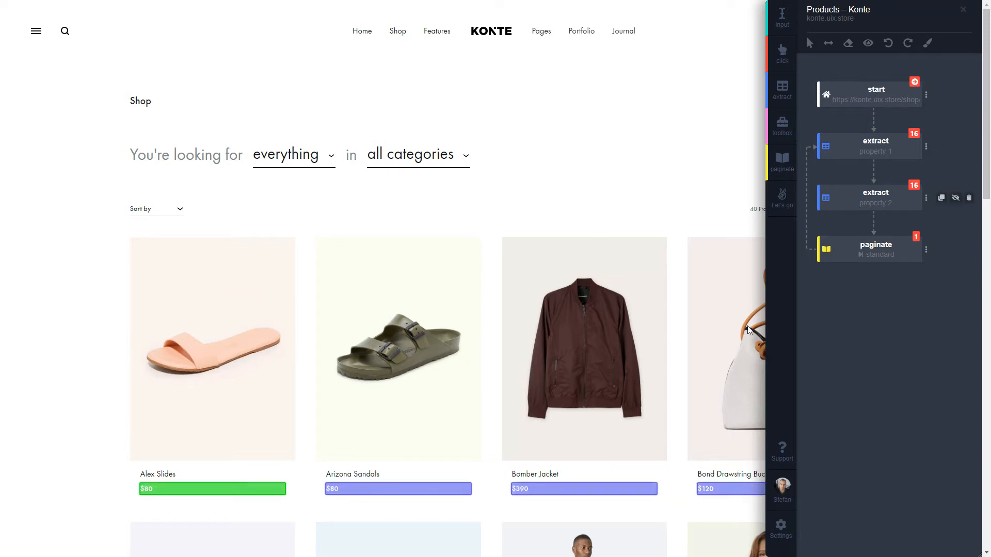
# Set the standard paginate action to 3 pages.
pyautogui.scroll(-19, 627, 382)
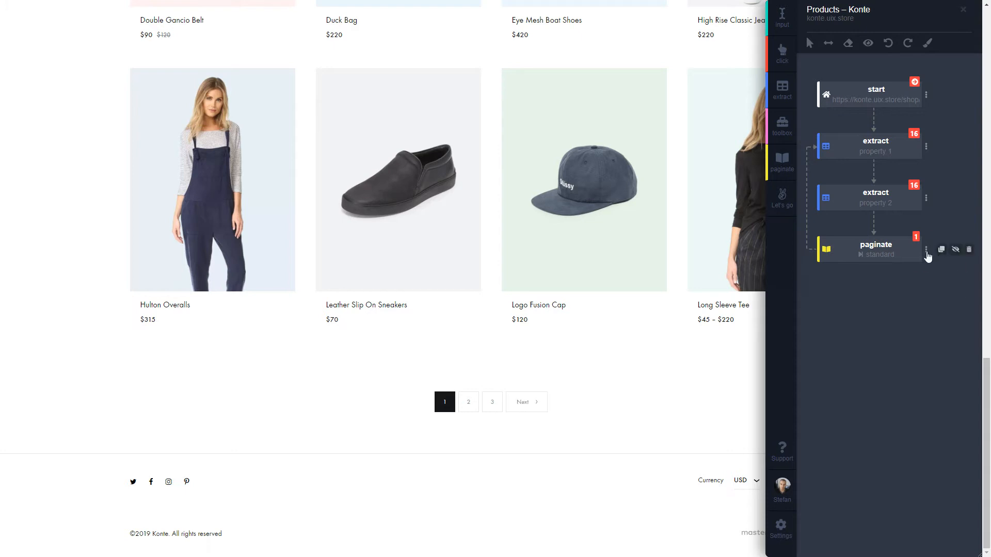
pyautogui.click(926, 250)
pyautogui.click(845, 352)
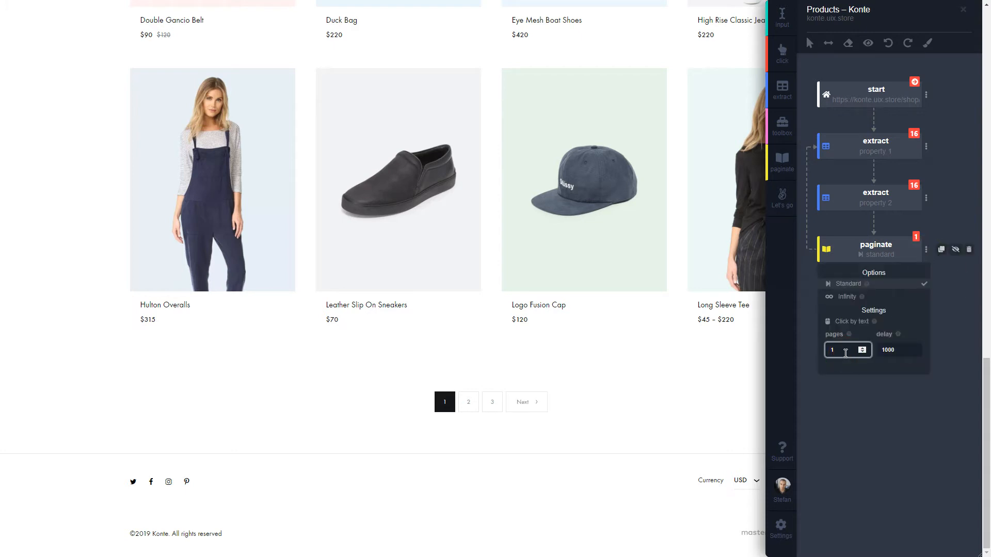
pyautogui.click(844, 414)
# Create the scraping bot from the finished workflow and run it.
pyautogui.scroll(4, 846, 408)
pyautogui.click(782, 196)
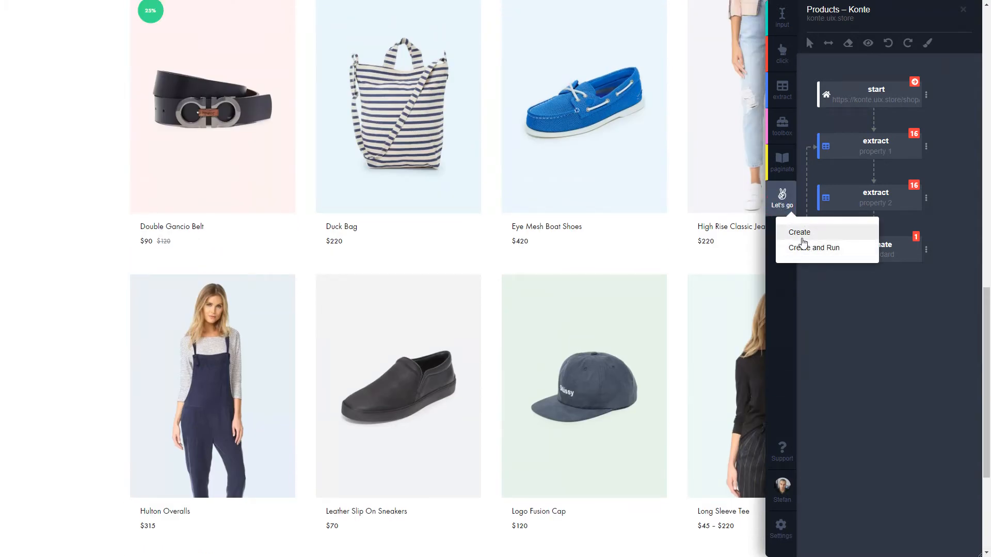
pyautogui.click(828, 249)
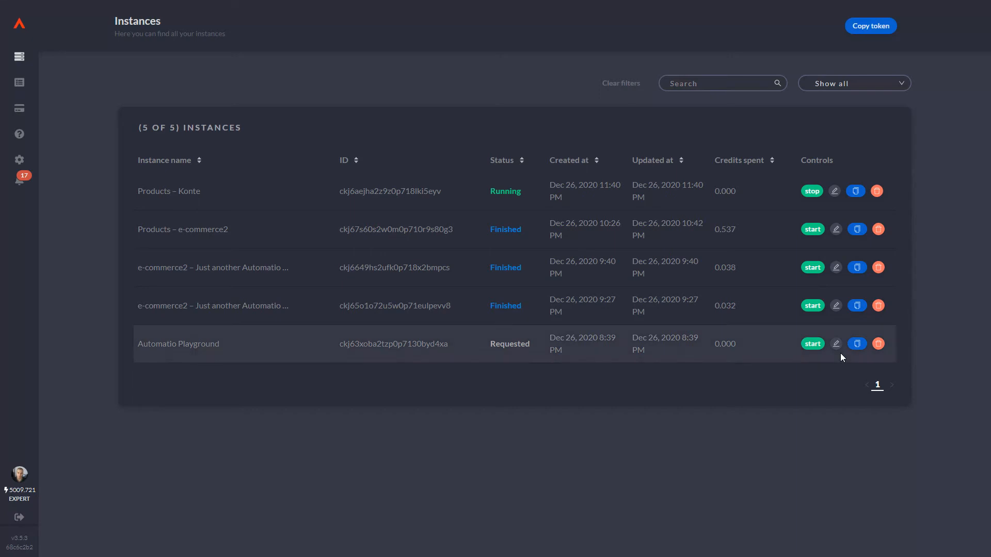
# Open the Products – Konte instance and check its logs, row count and CSV data.
pyautogui.click(177, 196)
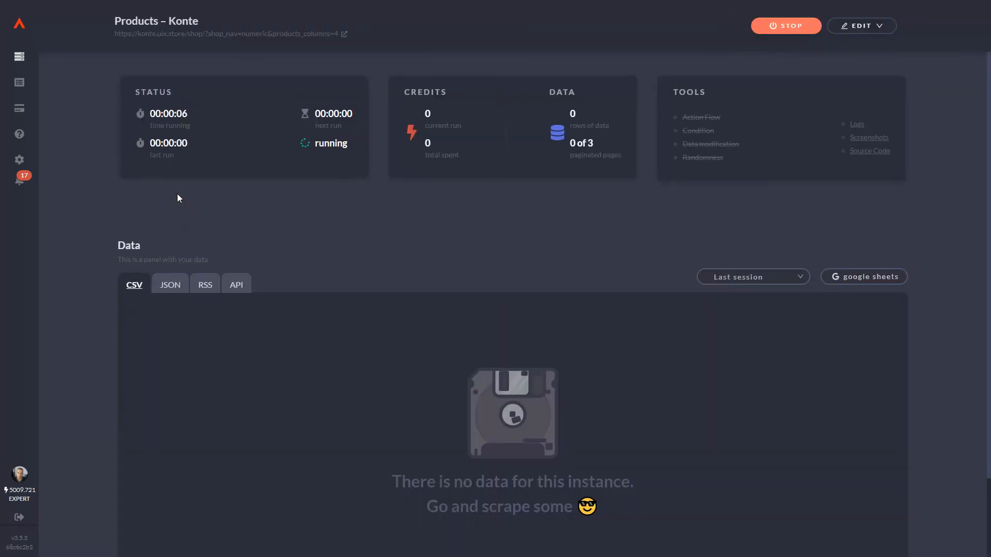
pyautogui.click(852, 125)
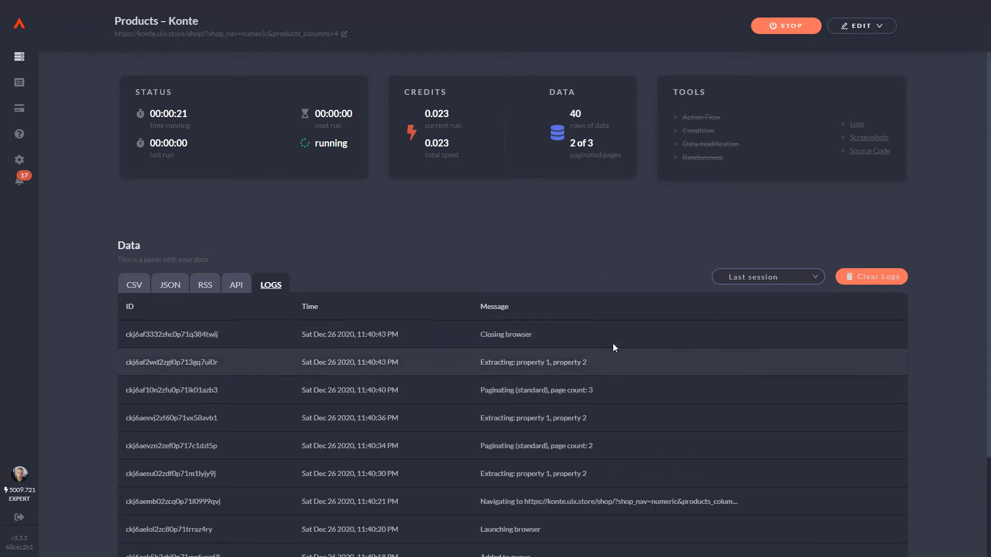
pyautogui.moveTo(573, 115); pyautogui.dragTo(577, 114)
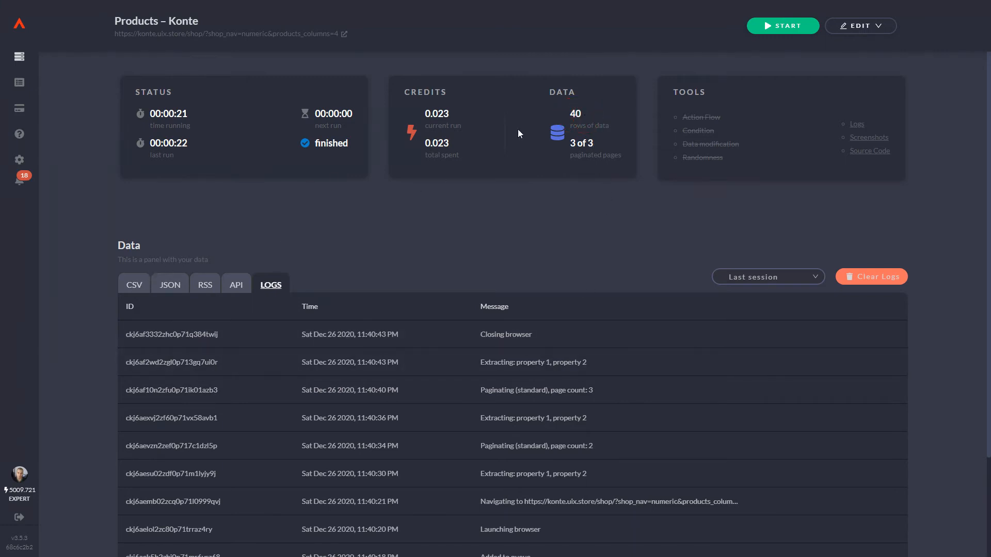
pyautogui.click(133, 283)
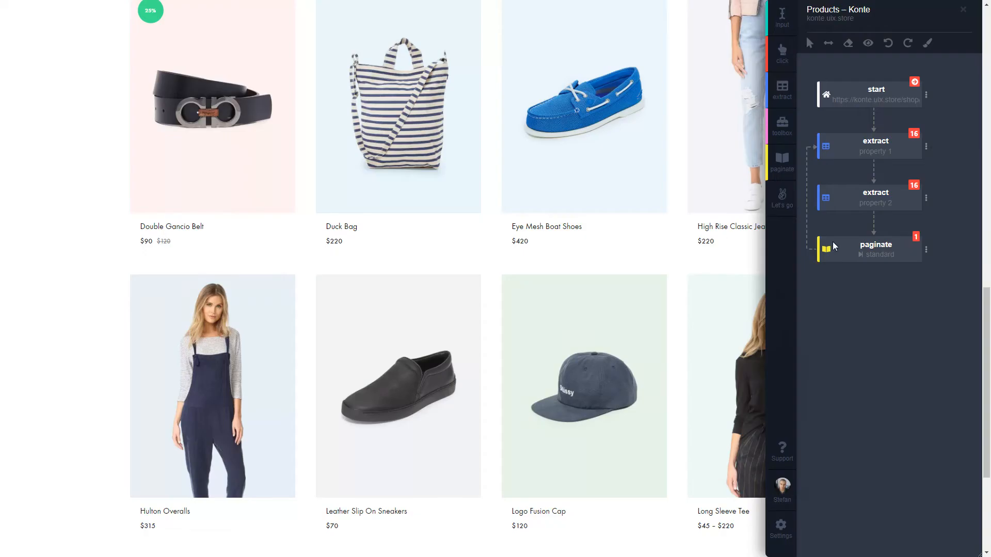
# Return to the workflow builder and review the paginate action's Standard and Infinity options.
pyautogui.scroll(-4, 555, 371)
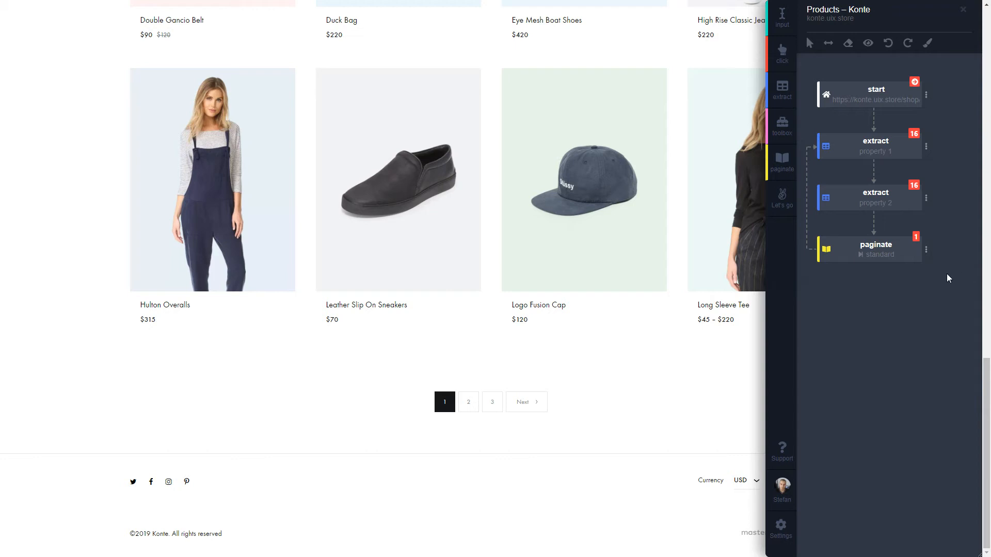
pyautogui.click(928, 257)
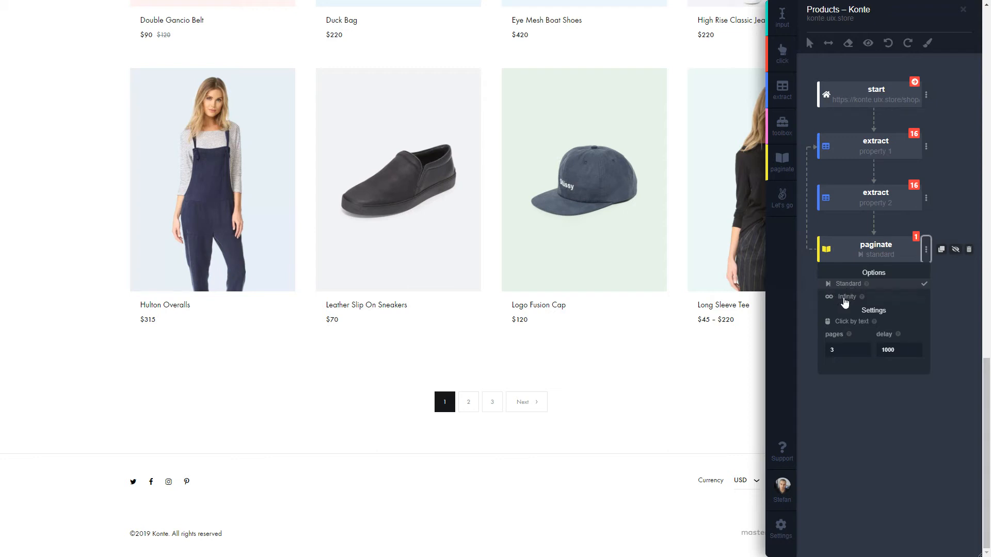
pyautogui.click(852, 458)
pyautogui.scroll(8, 610, 220)
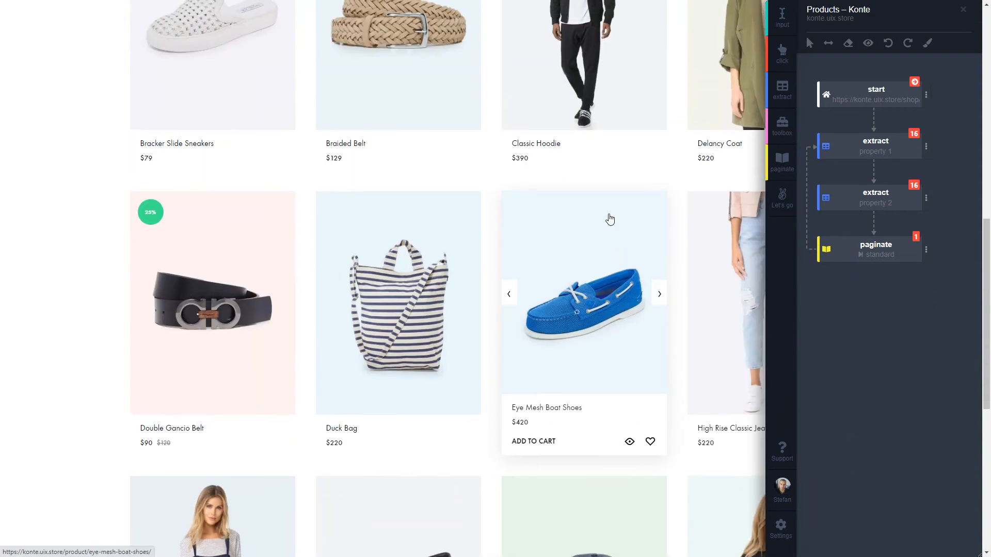
pyautogui.scroll(10, 610, 219)
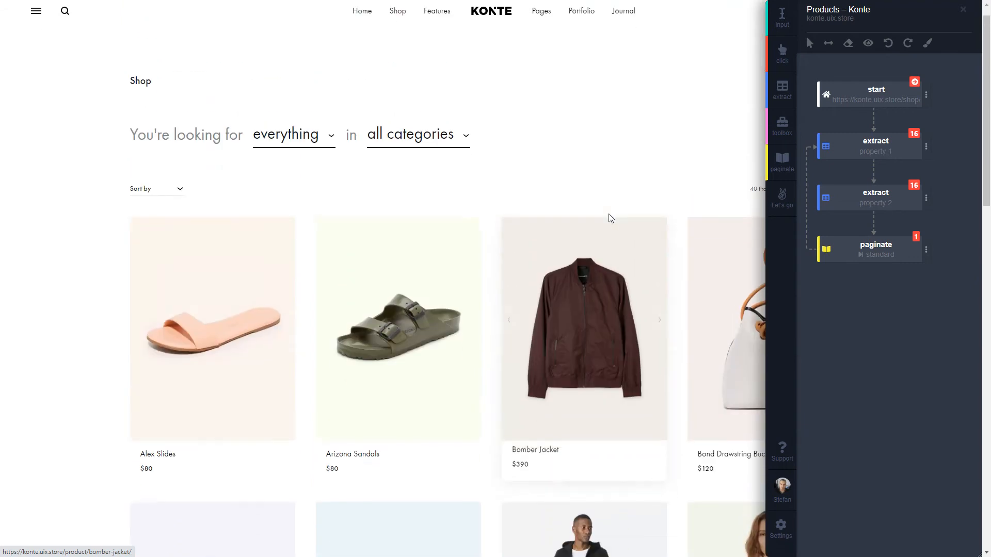
pyautogui.scroll(-2, 611, 219)
pyautogui.scroll(2, 611, 219)
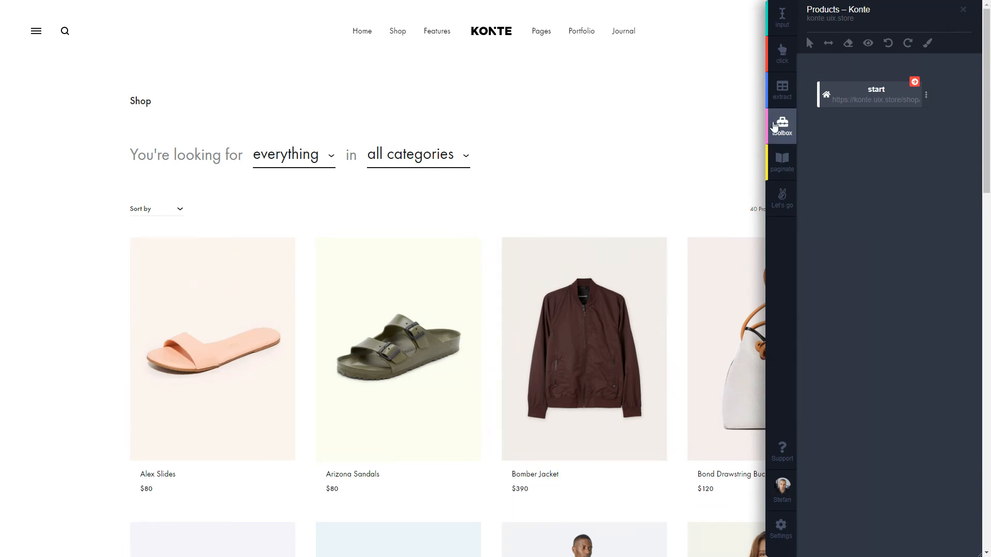
# In the empty workflow for the load-more shop page, add extract actions for the product titles and the prices.
pyautogui.click(782, 91)
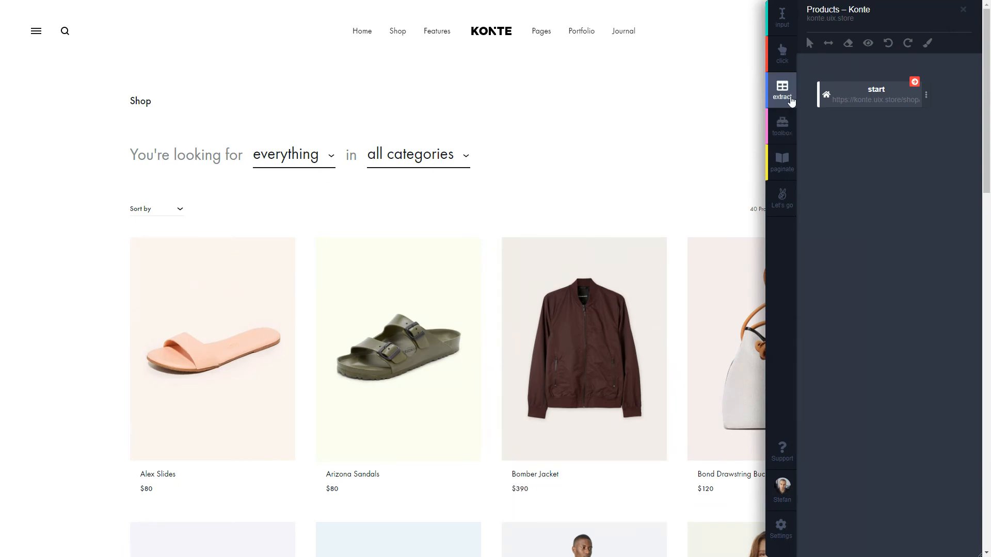
pyautogui.click(196, 460)
pyautogui.click(781, 89)
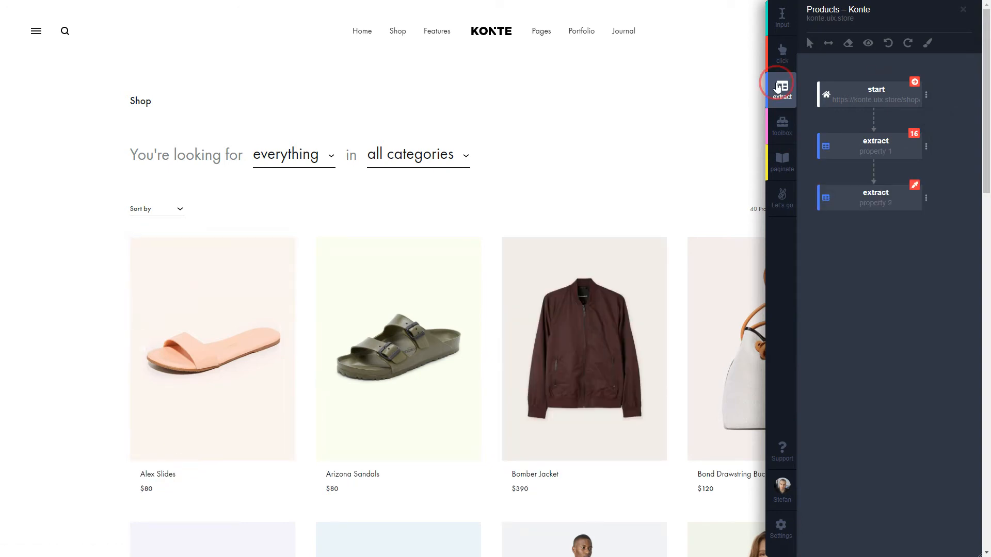
pyautogui.click(195, 467)
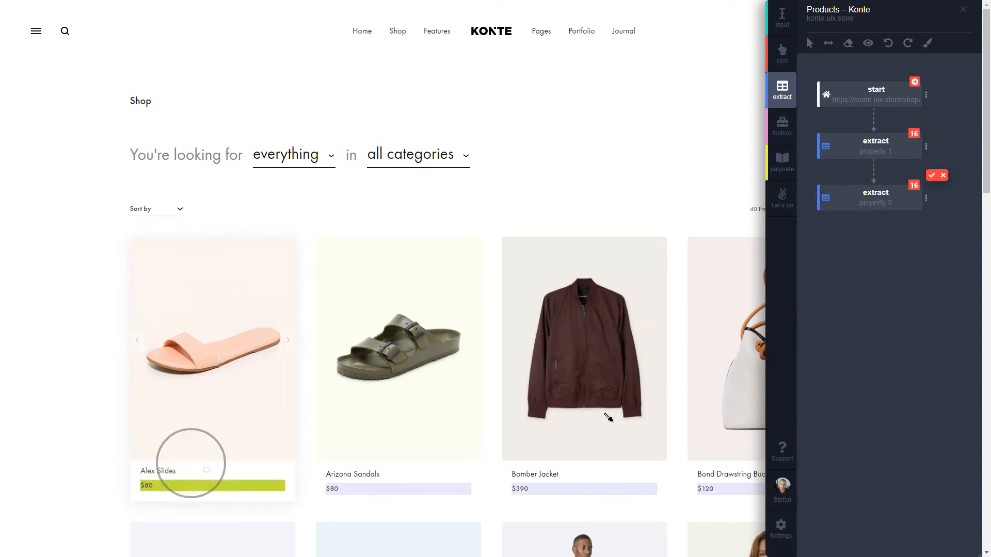
pyautogui.click(932, 175)
# Add a paginate action after the price extract action, confirming it without a selected page element.
pyautogui.click(782, 163)
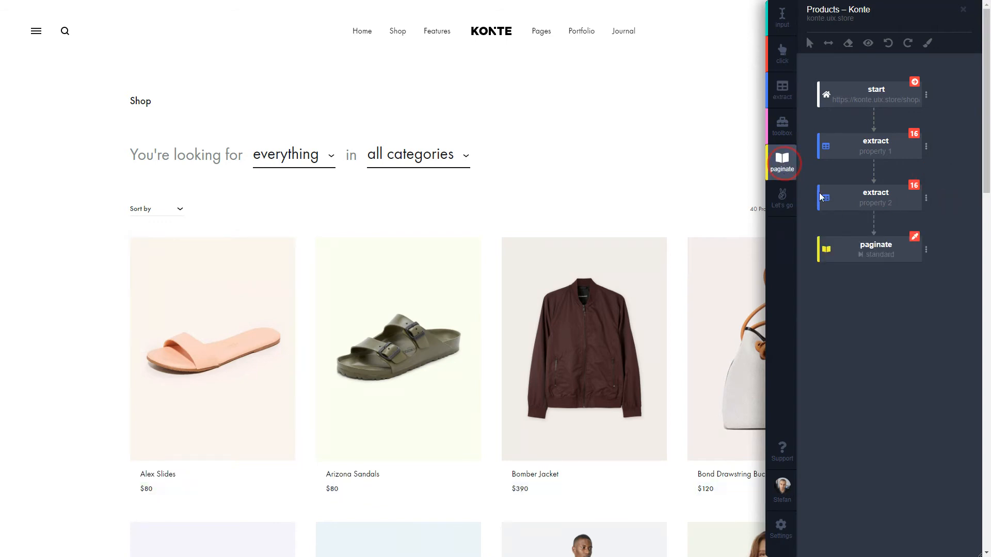
pyautogui.scroll(-15, 645, 361)
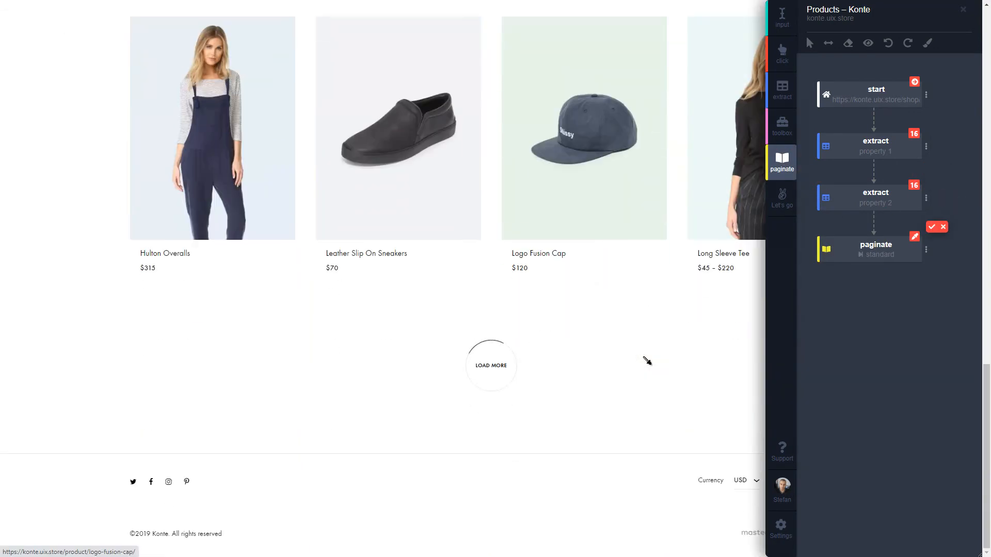
pyautogui.click(485, 385)
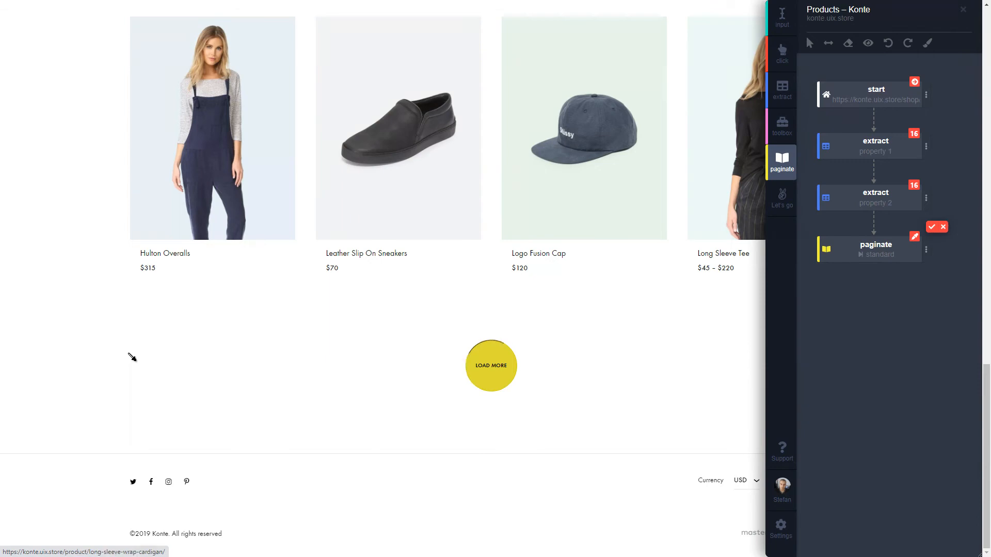
pyautogui.scroll(-5, 129, 345)
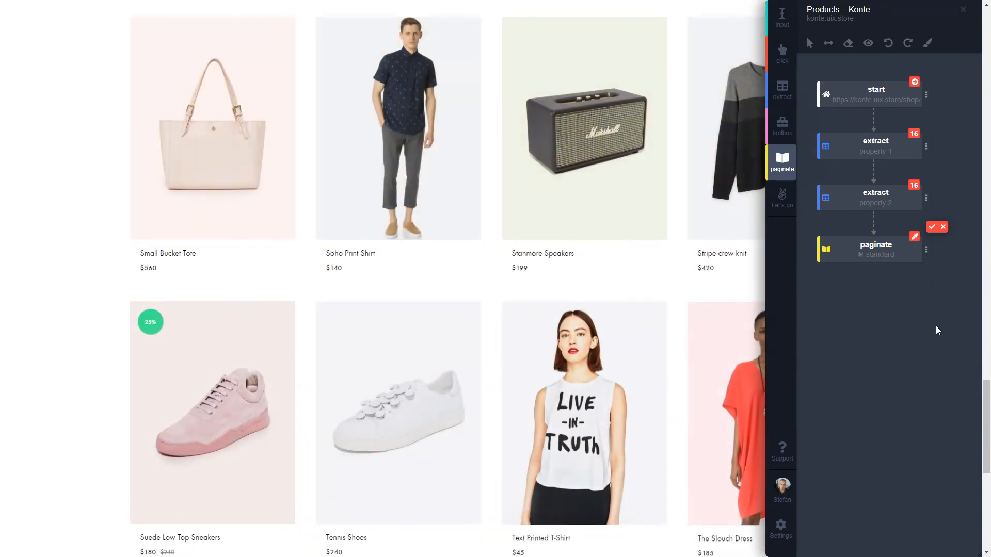
pyautogui.click(931, 227)
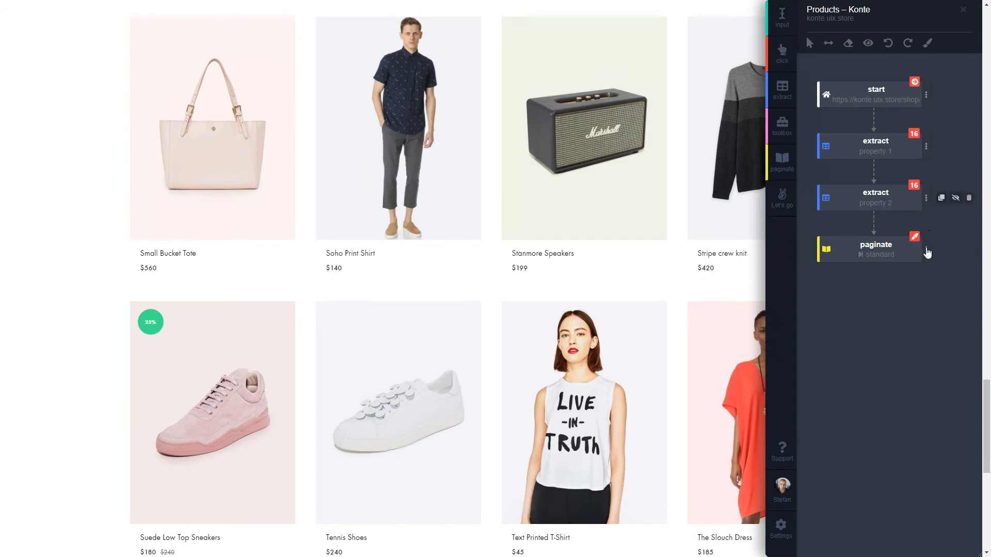
# Switch the paginate action's type from Standard to Infinity.
pyautogui.click(926, 254)
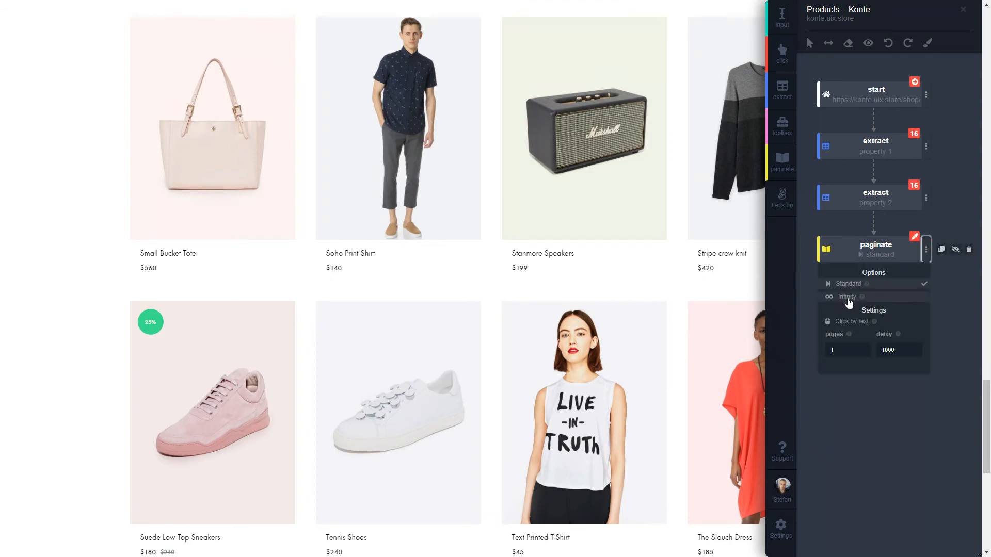
pyautogui.click(847, 297)
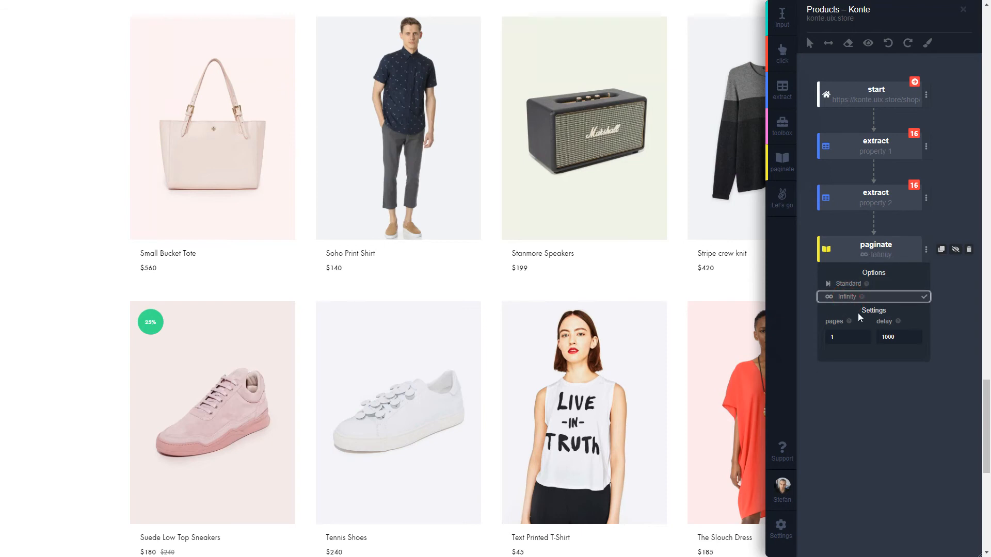
pyautogui.click(876, 390)
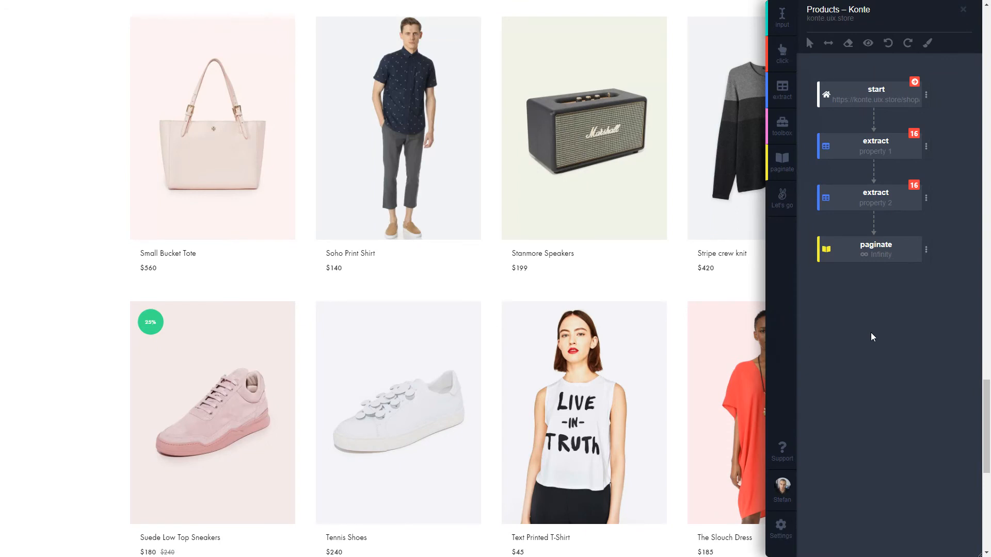
# Link the Infinity paginate action back to the property 1 extract action.
pyautogui.moveTo(814, 253)
pyautogui.moveTo(810, 252); pyautogui.dragTo(838, 148)
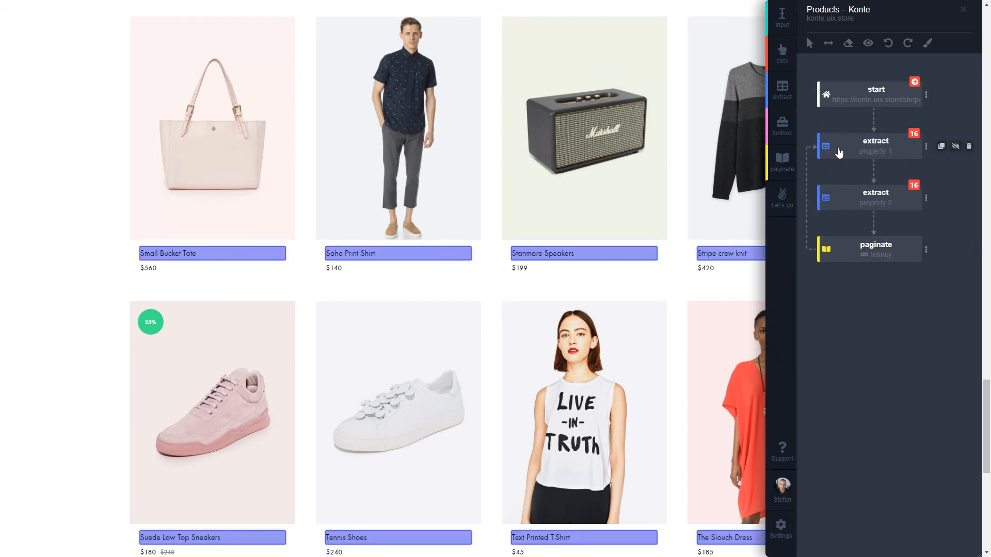
pyautogui.moveTo(921, 242)
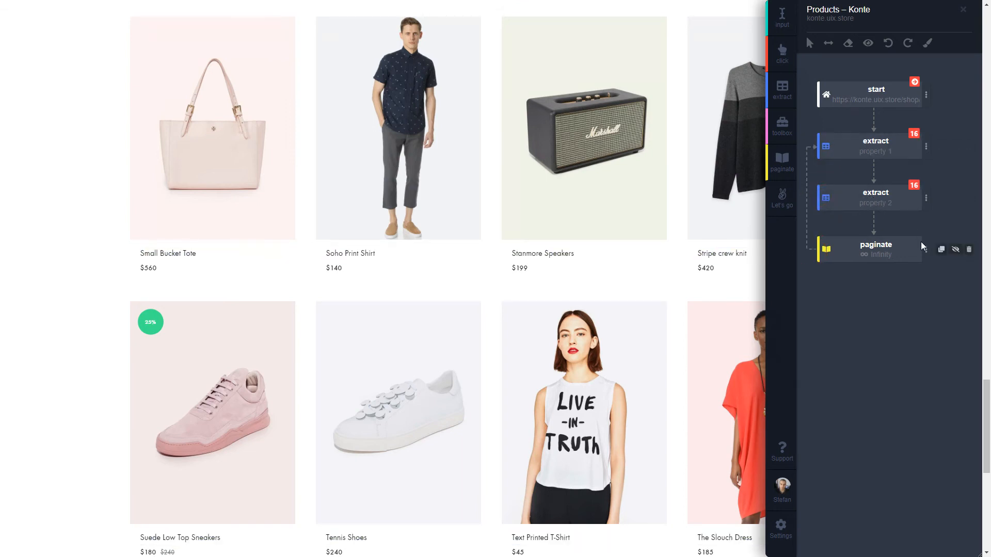
# Set the Infinity paginate action's page count to 5 and start the bot.
pyautogui.click(926, 251)
pyautogui.doubleClick(840, 338)
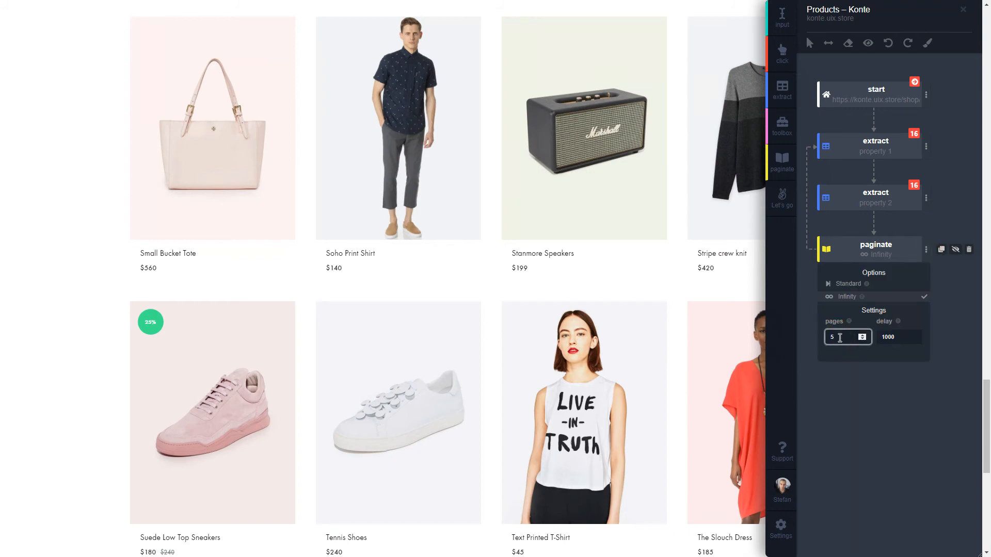
pyautogui.click(854, 396)
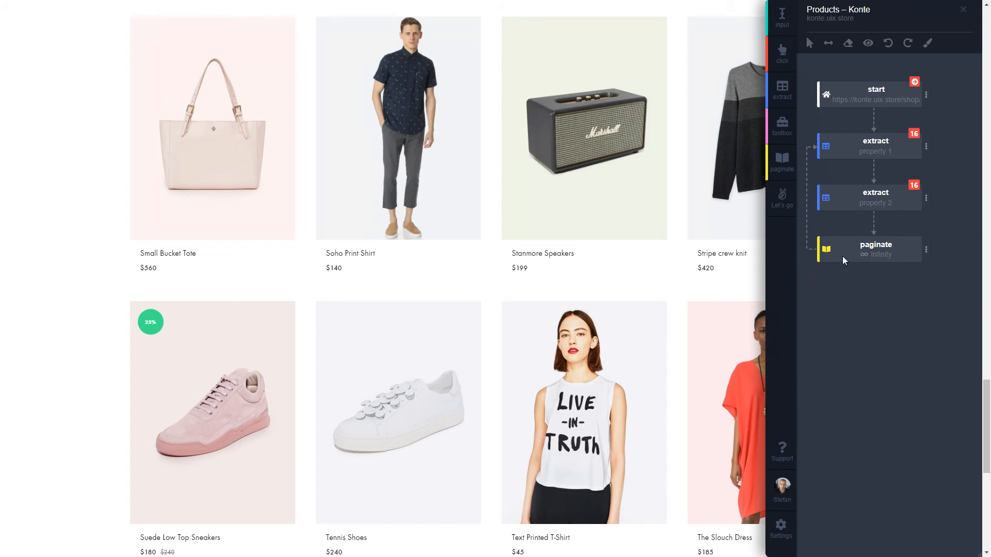
pyautogui.click(782, 197)
pyautogui.click(814, 249)
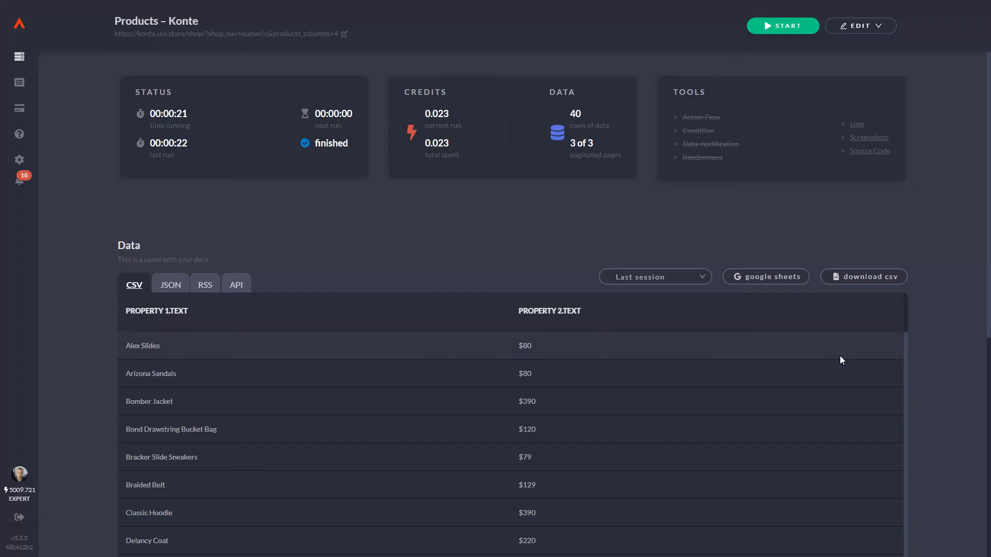
# Open the running Products – Konte instance from the instances list and examine its logs and extracted row count.
pyautogui.click(19, 56)
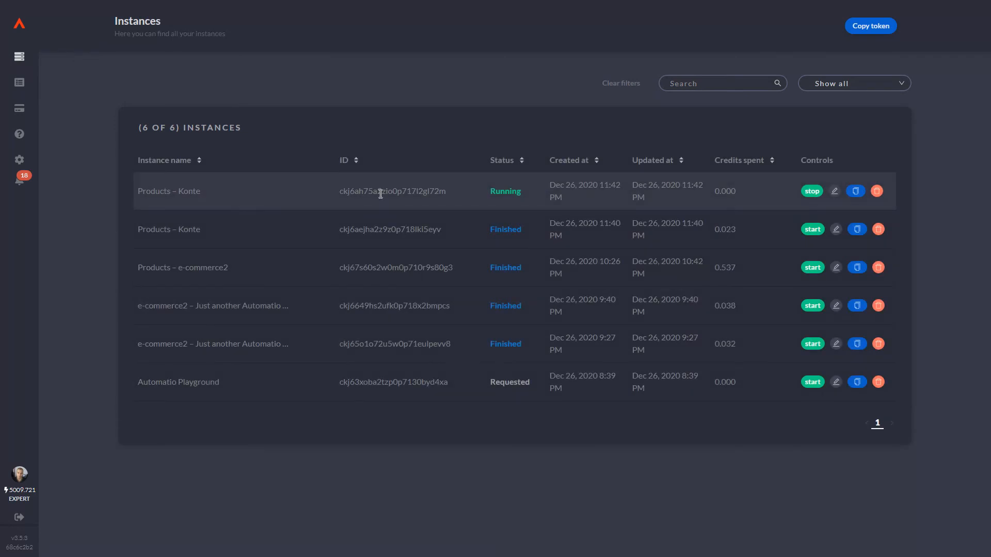
pyautogui.click(183, 194)
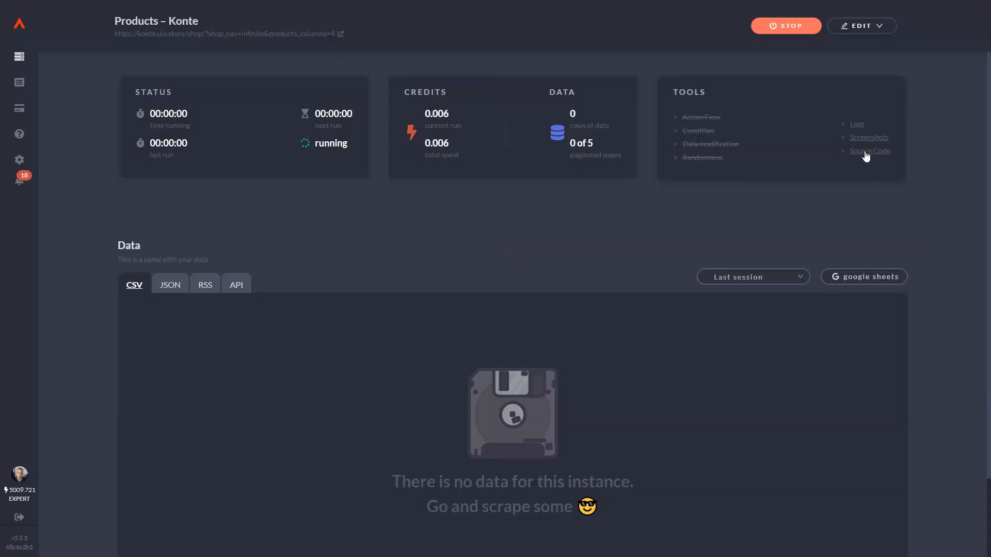
pyautogui.click(859, 128)
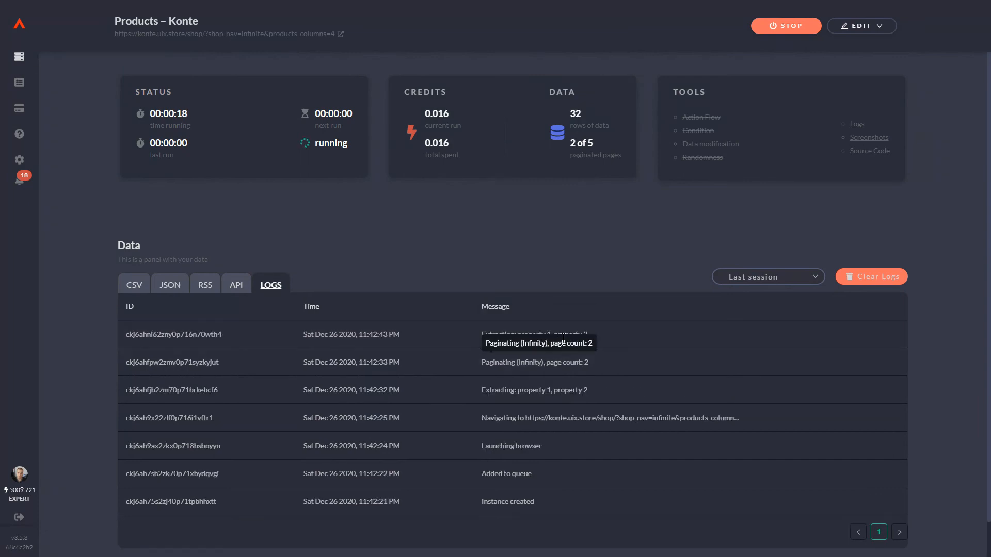
pyautogui.doubleClick(581, 113)
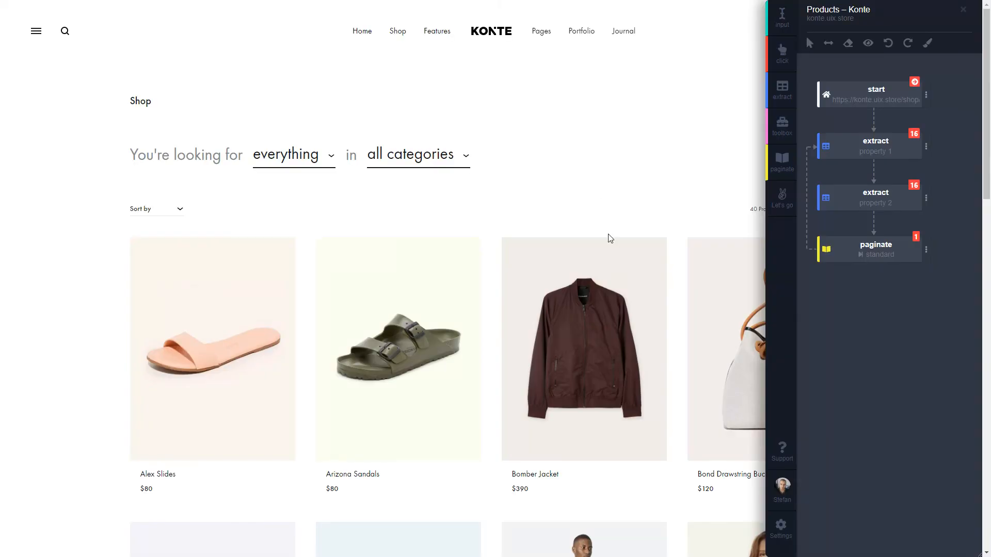
# In the numeric-pagination shop workflow, enable Click by text for the Standard paginate action and set the text to click to "next".
pyautogui.scroll(-12, 636, 310)
pyautogui.scroll(-5, 643, 317)
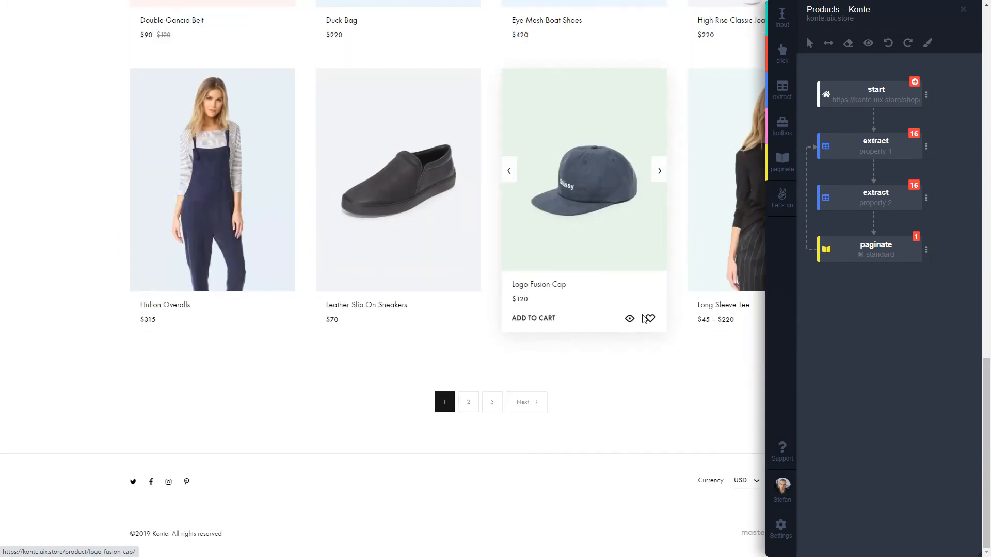
pyautogui.click(927, 252)
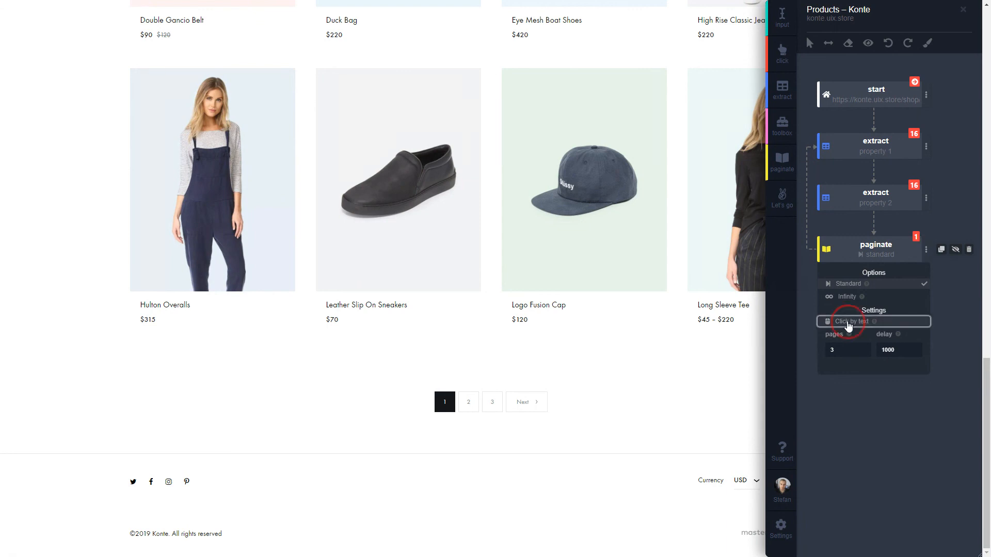
pyautogui.click(848, 322)
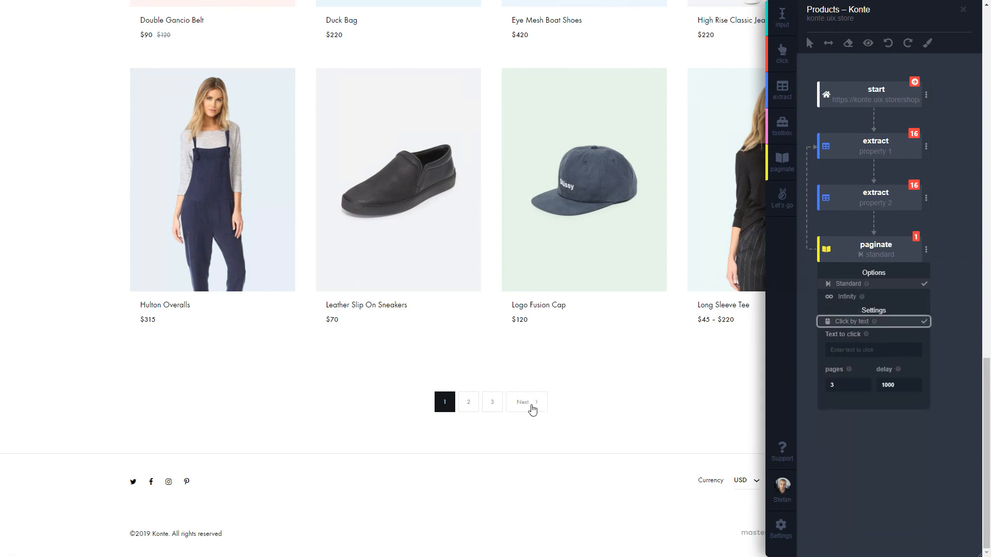
pyautogui.click(858, 354)
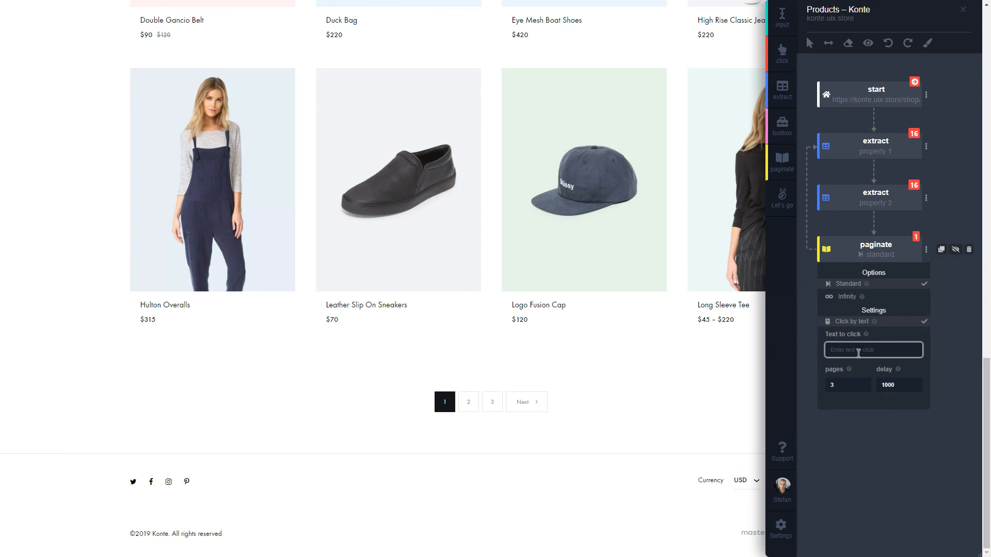
pyautogui.write('next')
pyautogui.click(904, 465)
pyautogui.moveTo(880, 246)
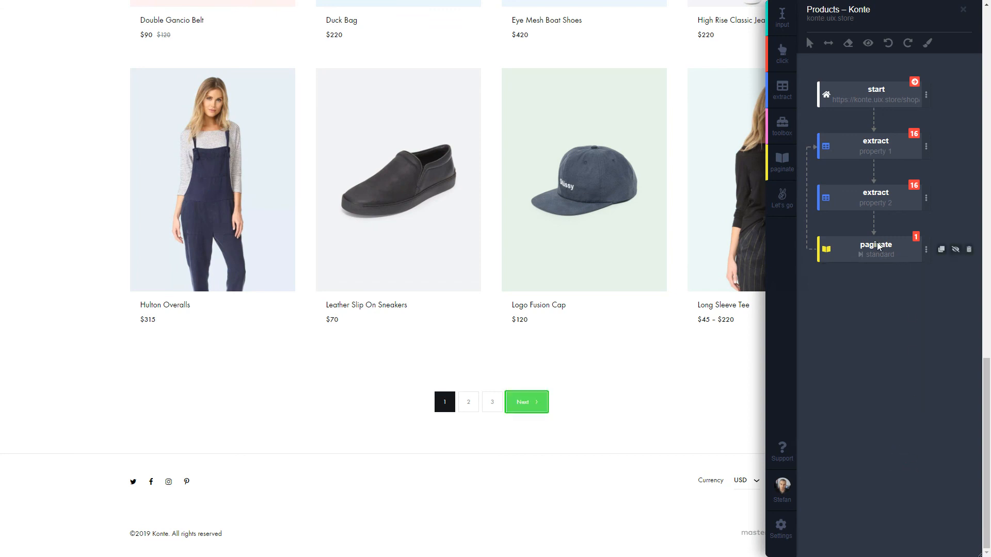